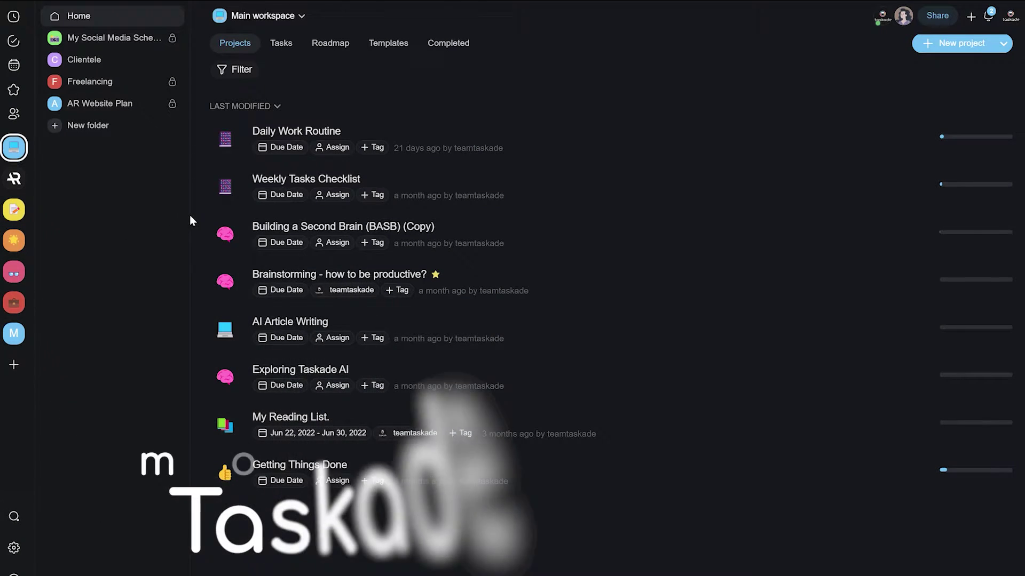
- Open the Daily Work Routine project from the Main workspace's project list
click(324, 133)
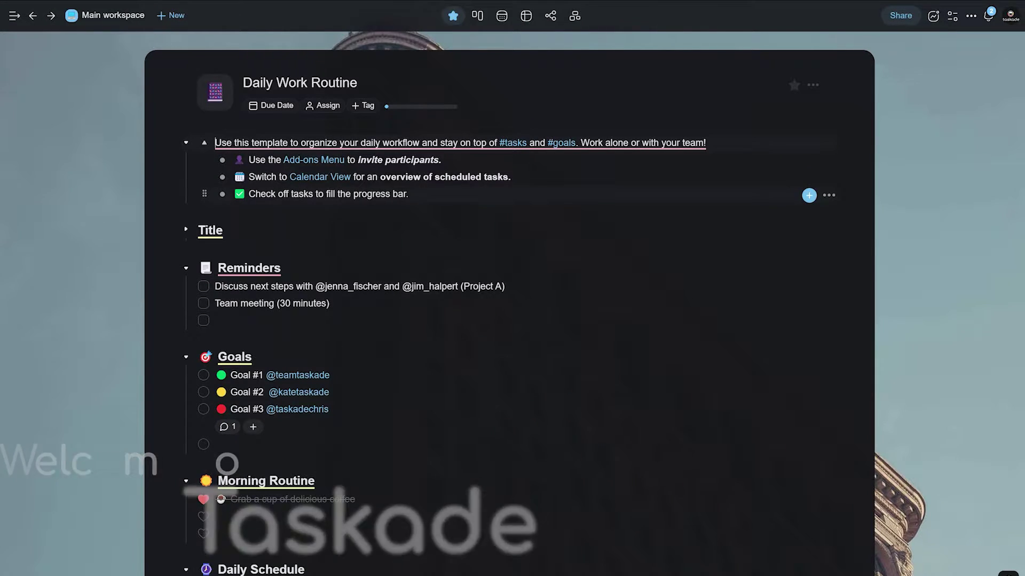
scroll(389, 282, down, 3)
scroll(389, 282, up, 3)
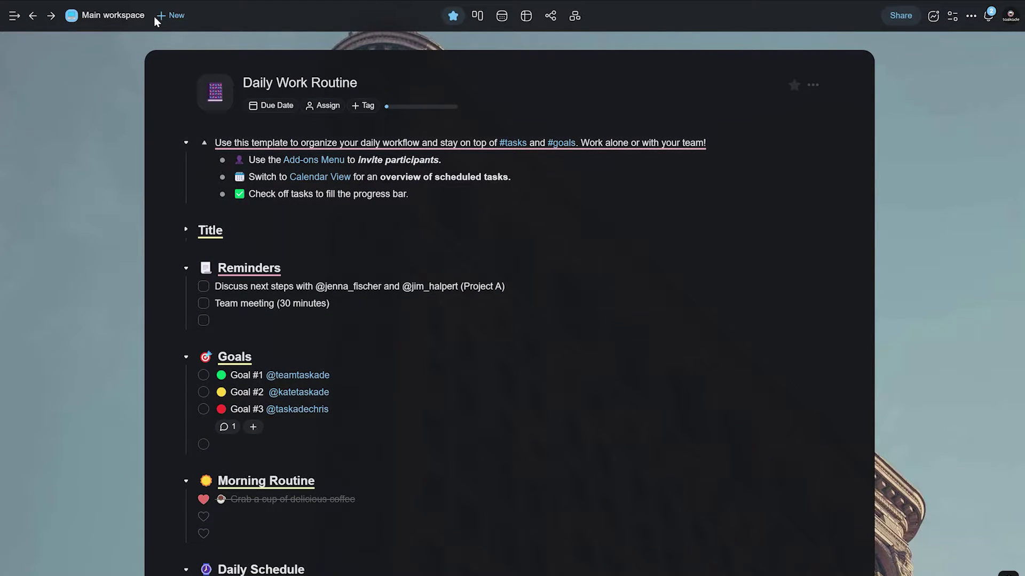
- Create a project from the Weekly Tasks template and close the chat panel
click(170, 16)
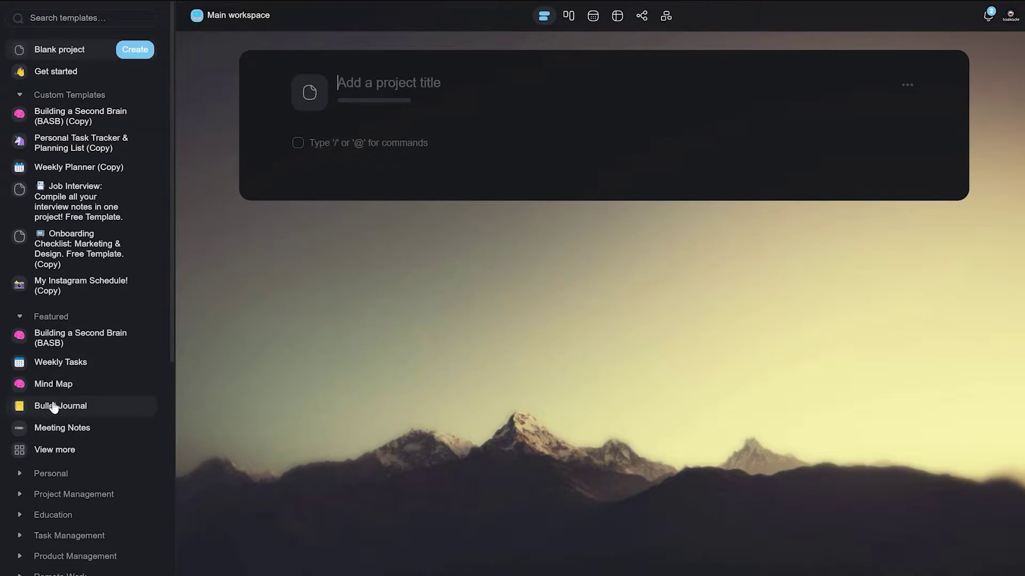
click(60, 364)
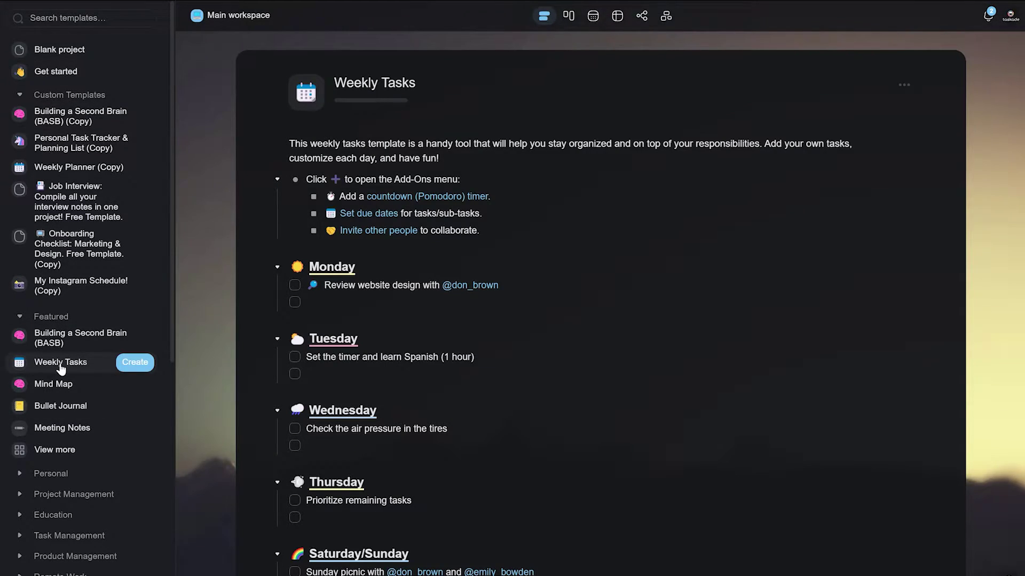
click(123, 364)
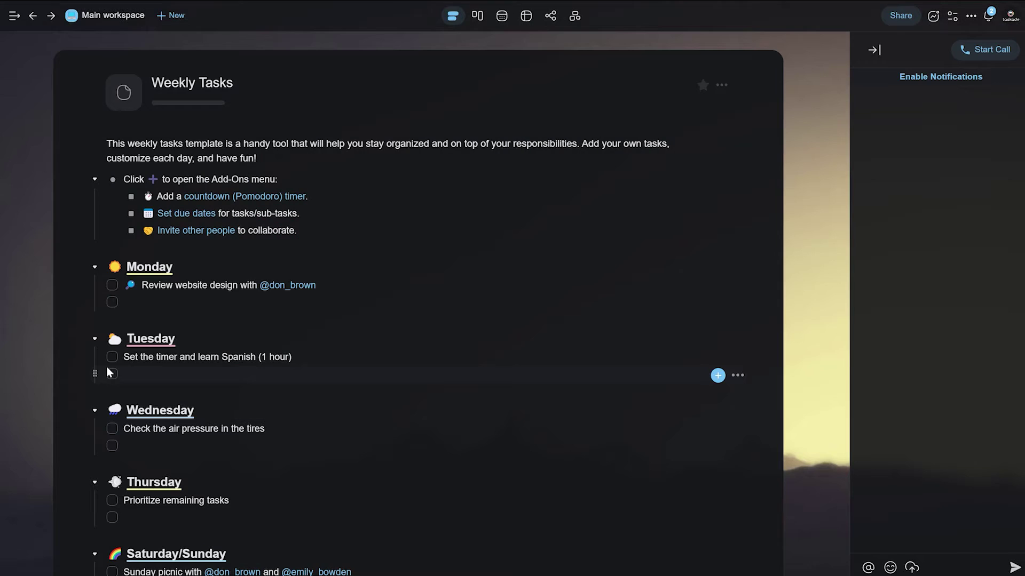
click(874, 50)
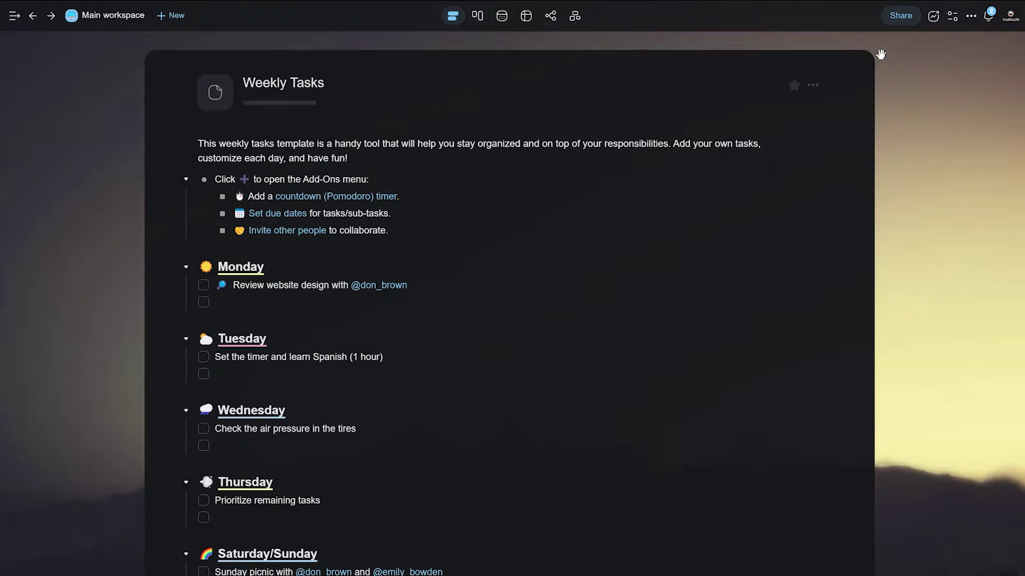
scroll(641, 192, down, 2)
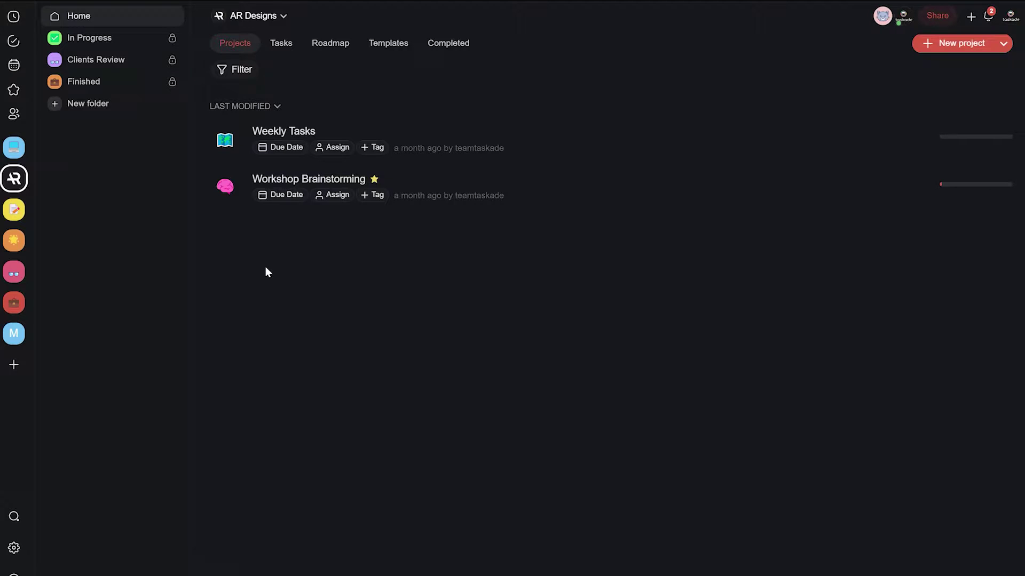
- Browse the In Progress folder, Weekly Tasks Checklist and Notes projects across workspaces
click(91, 43)
click(344, 132)
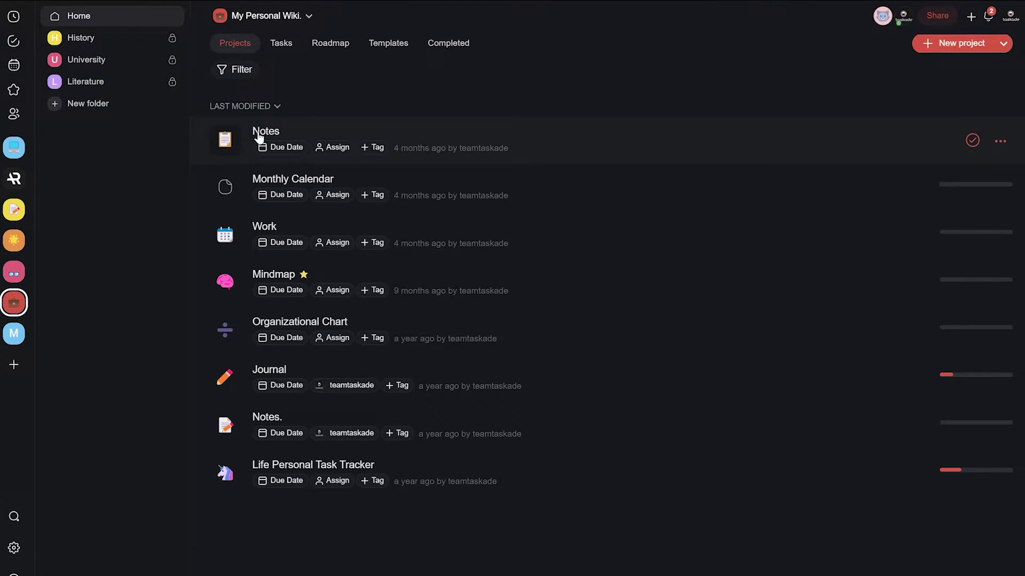
click(262, 134)
click(99, 51)
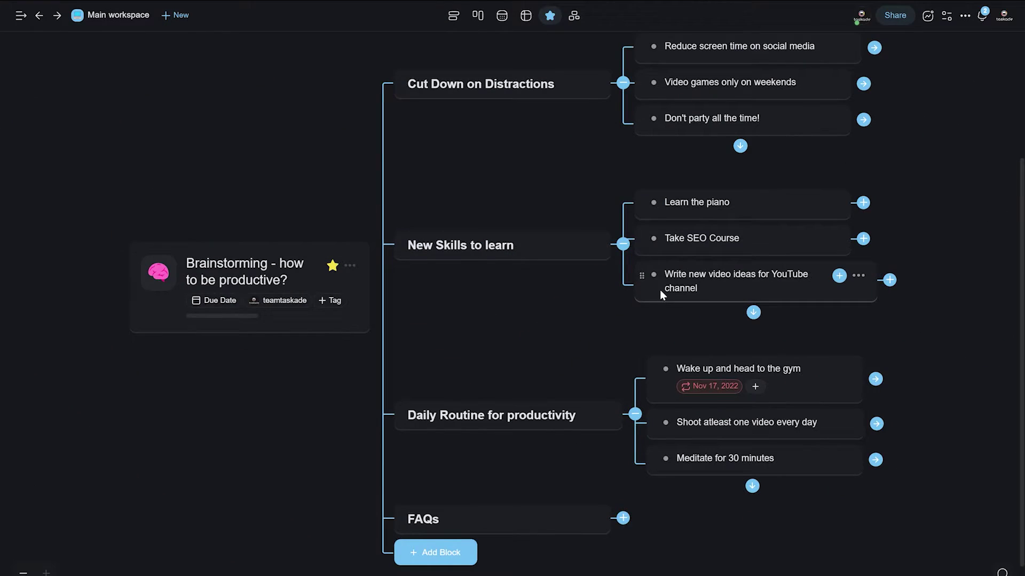
scroll(660, 291, up, 2)
scroll(660, 290, up, 3)
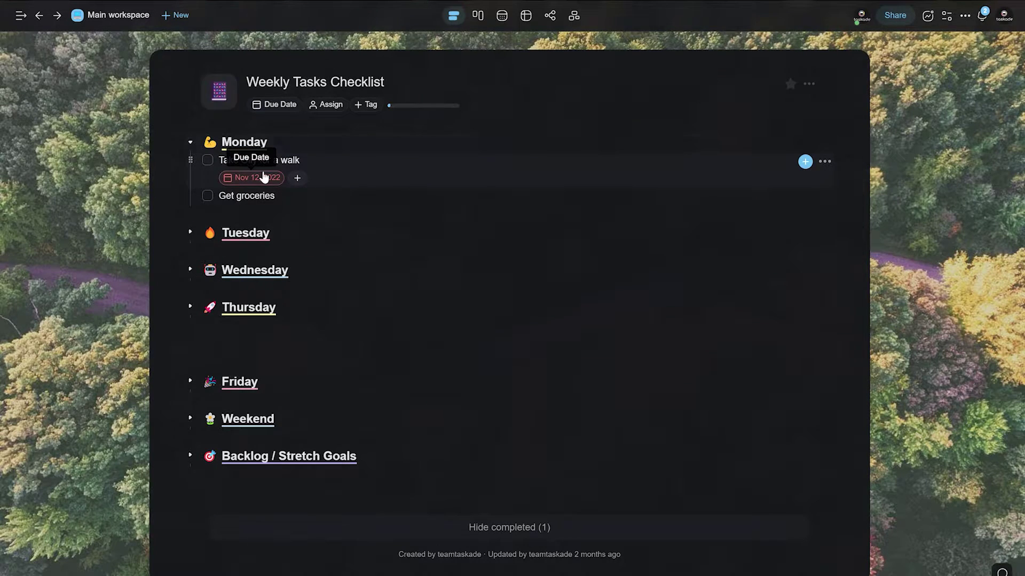
- Reschedule the Monday walk task to Feb 9, 2023, and open My Reading List
click(264, 176)
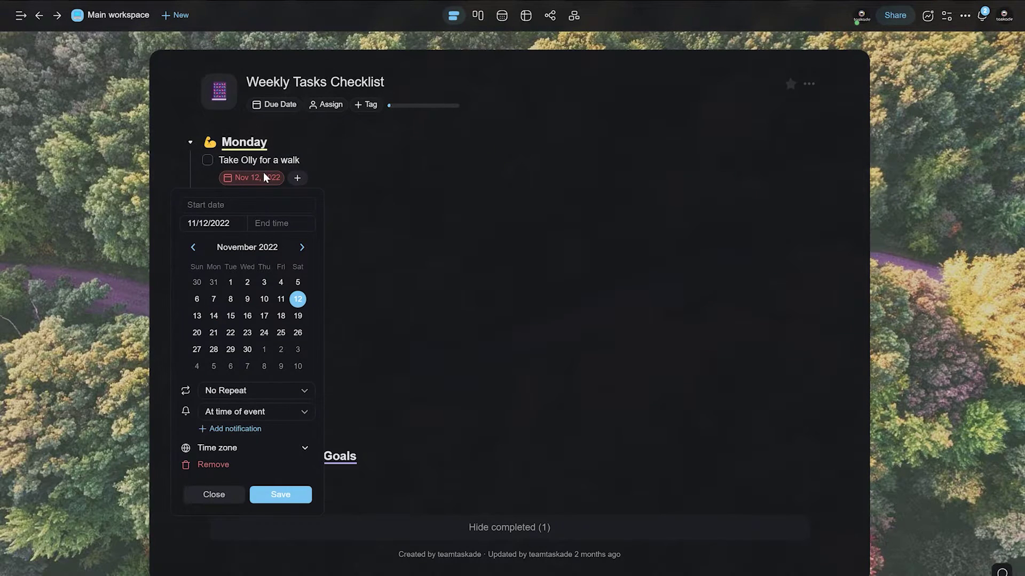
click(301, 248)
click(301, 248)
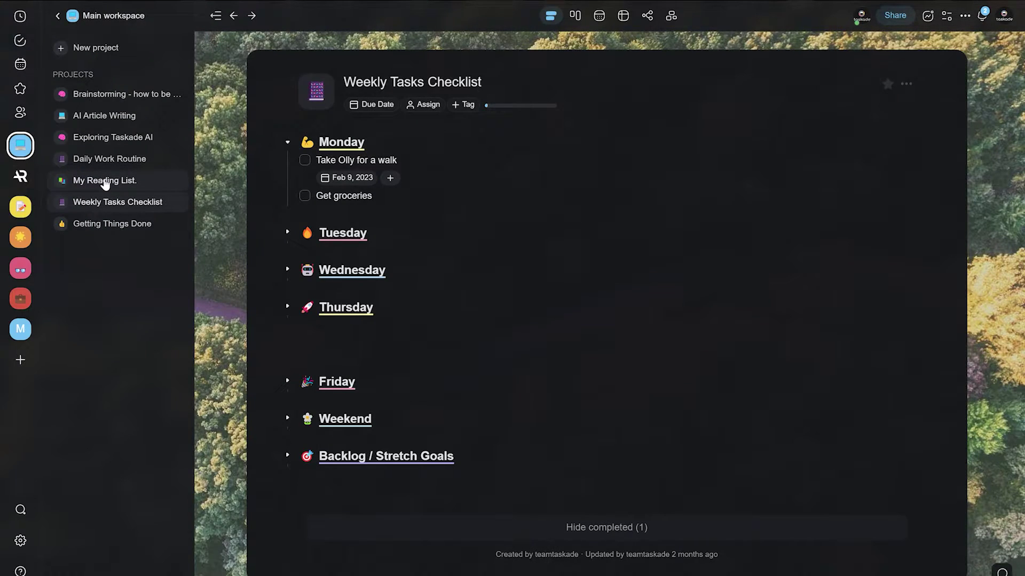
click(104, 182)
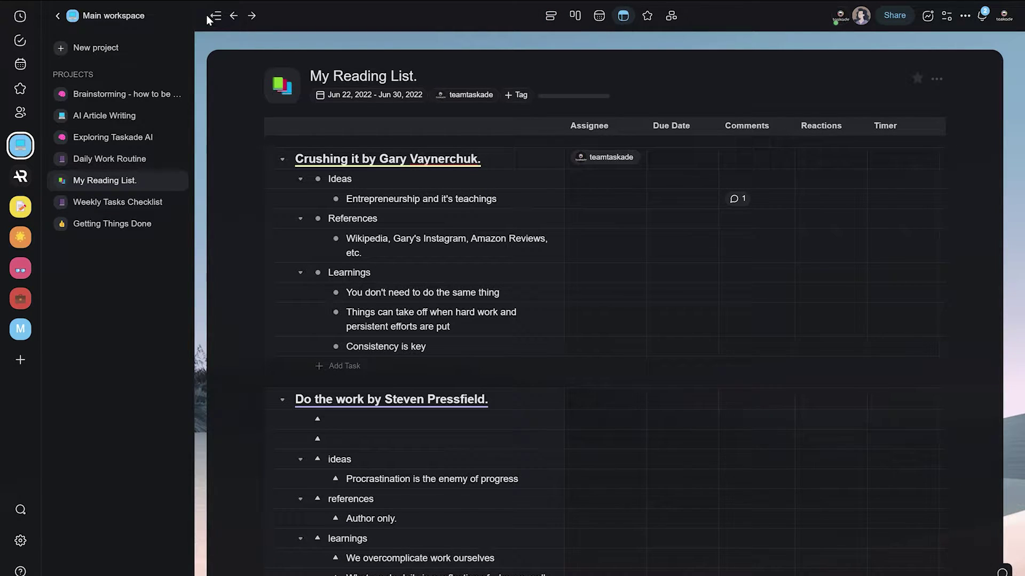
- Send a Content Marketing Workflow chat message inviting two teammates to a quick call
click(210, 15)
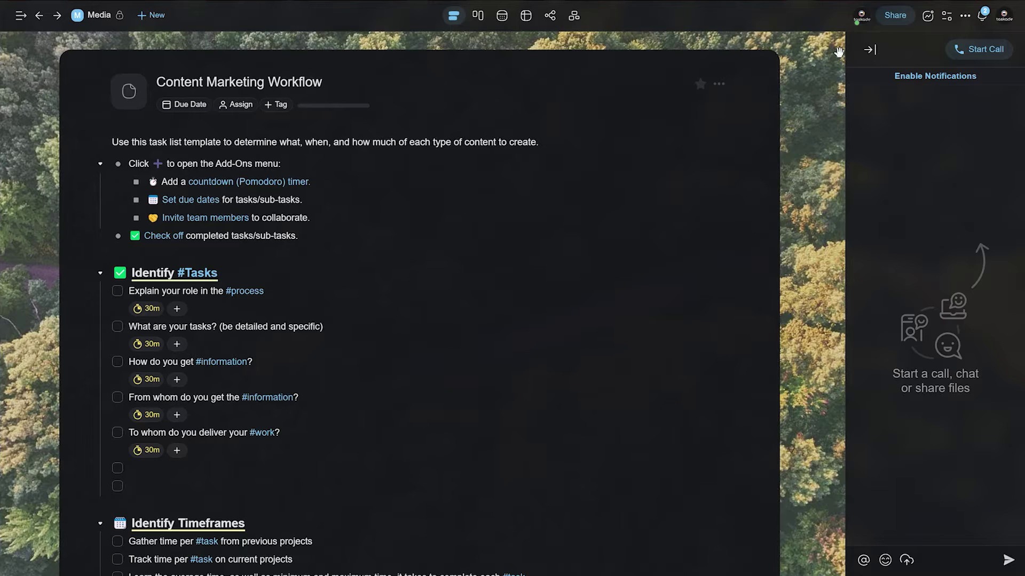
click(868, 48)
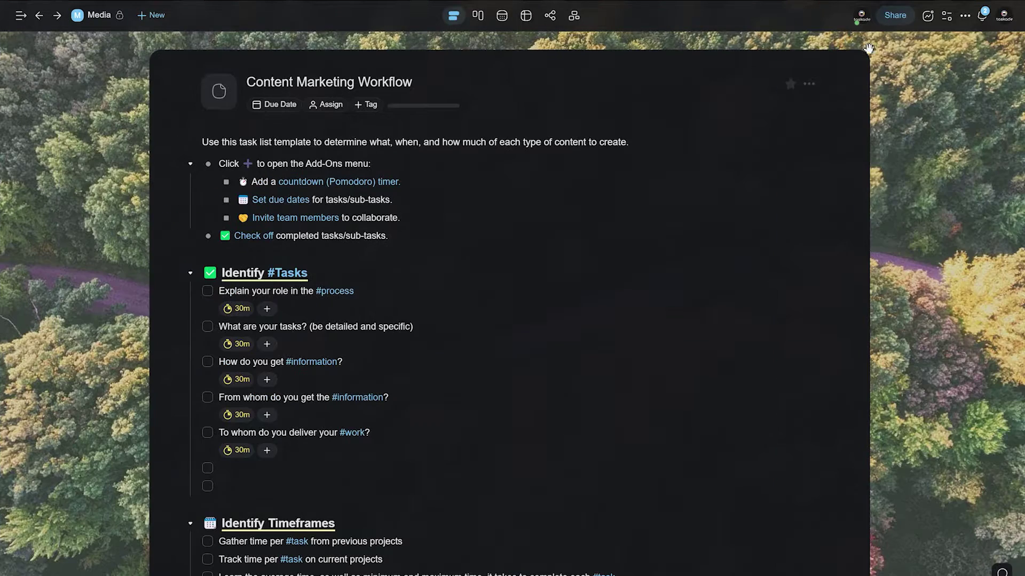
click(895, 16)
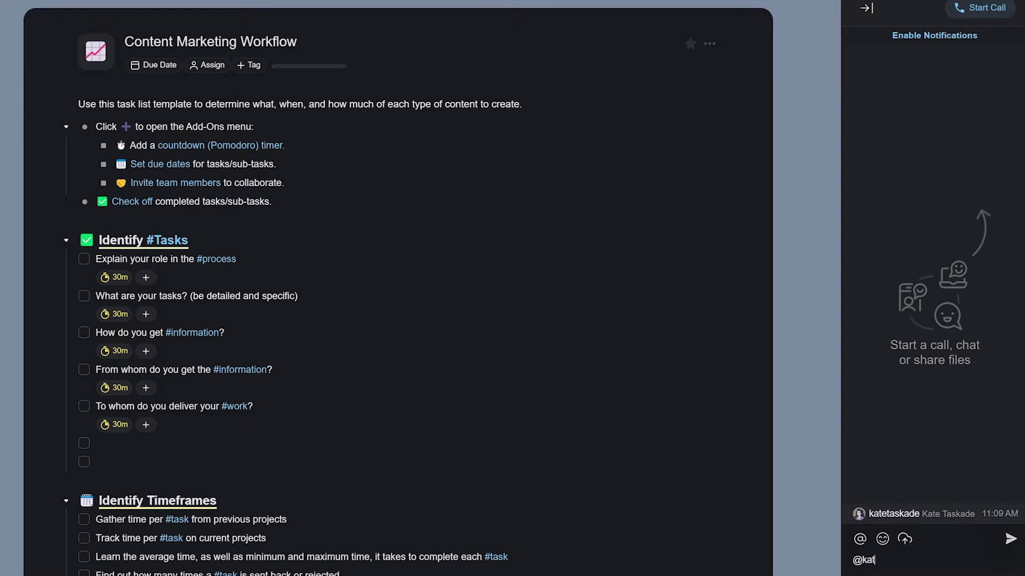
text(kadechris lets q)
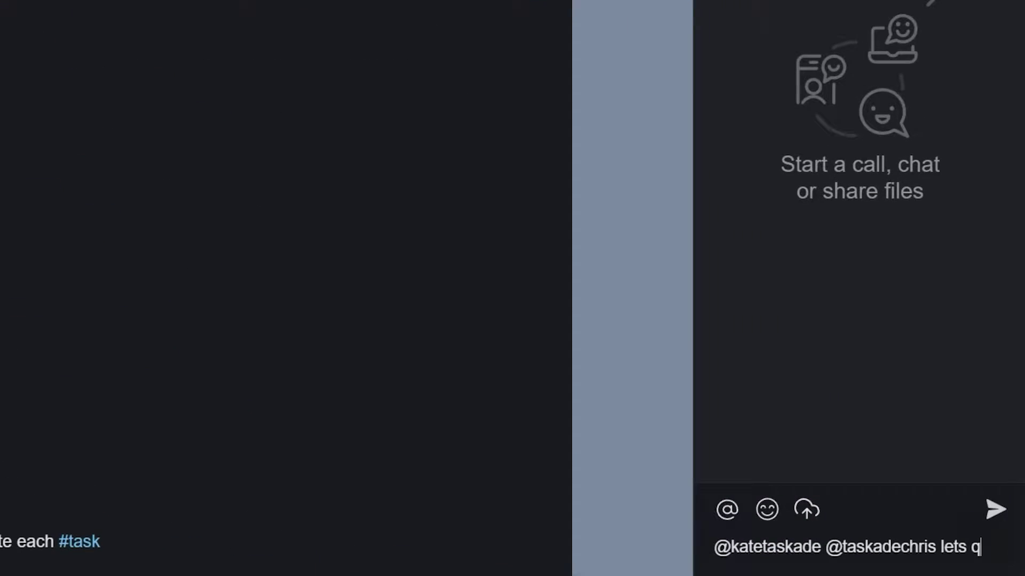
text(uickly jump on a call to discuss this)
key(Return)
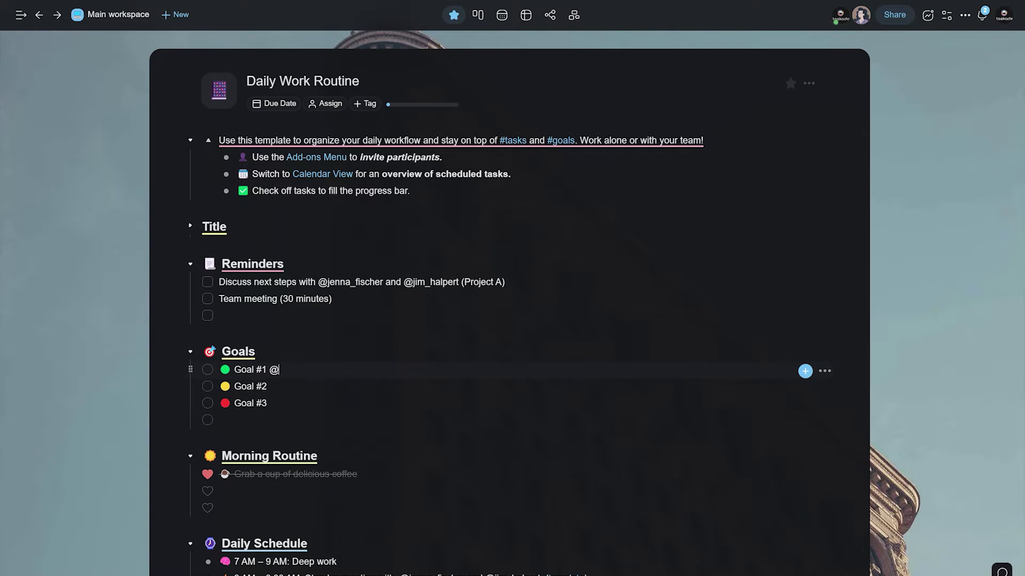
- Insert a teammate mention after Goal #1
key(Return)
text(This needs to be done)
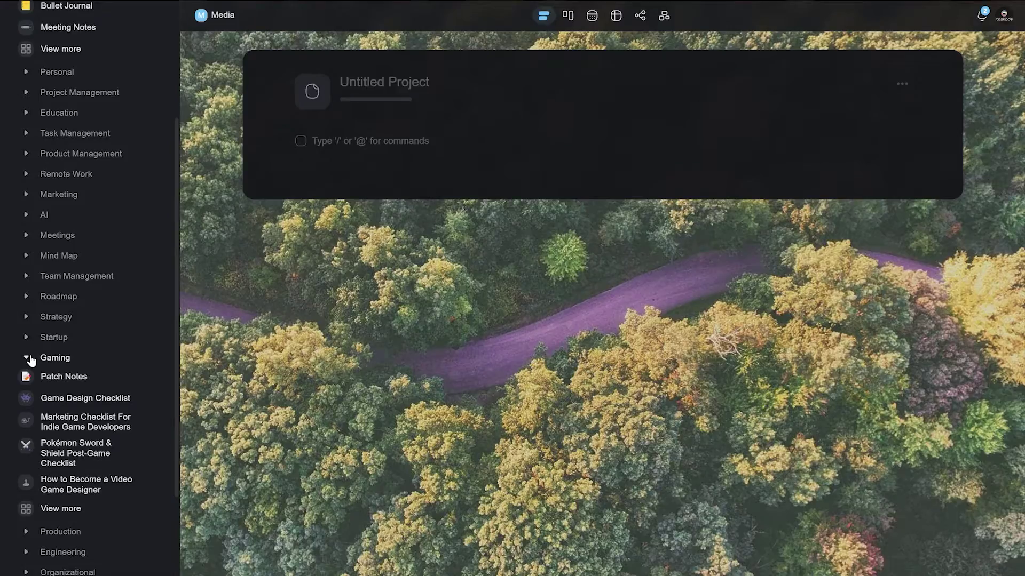
- Expand the Gaming, Startup, Strategy and Roadmap template categories
click(28, 338)
click(28, 317)
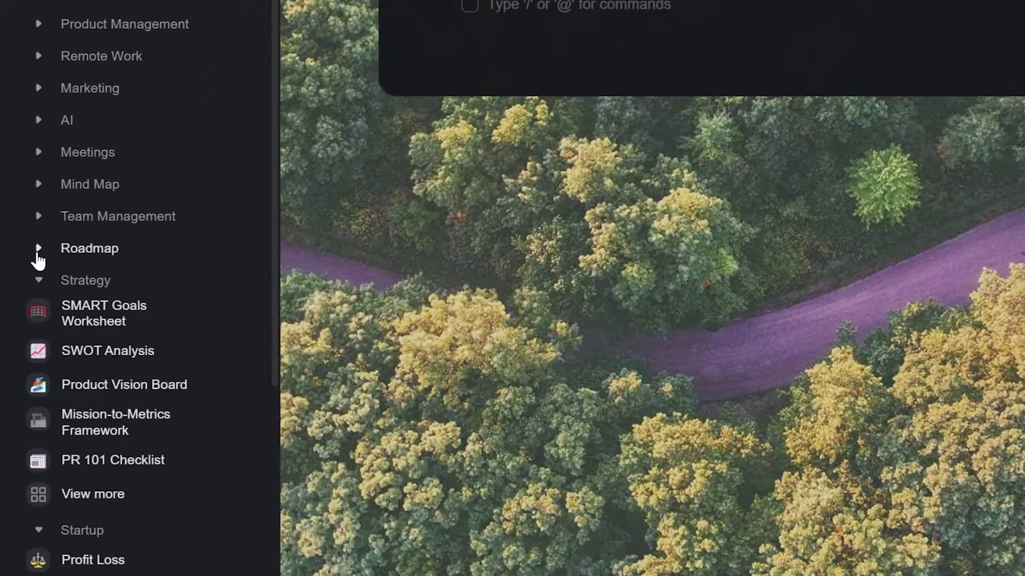
click(37, 249)
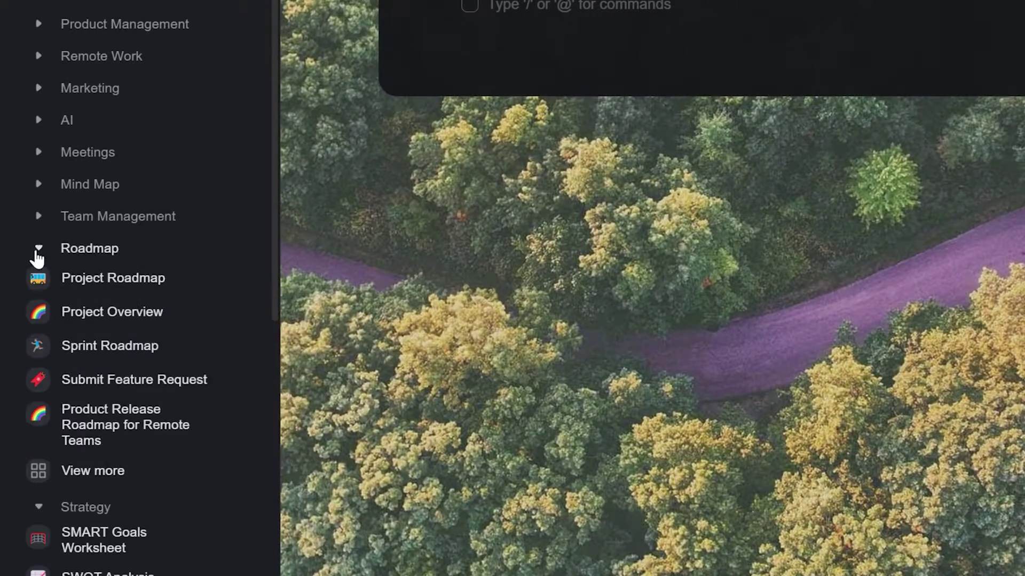
scroll(48, 238, up, 5)
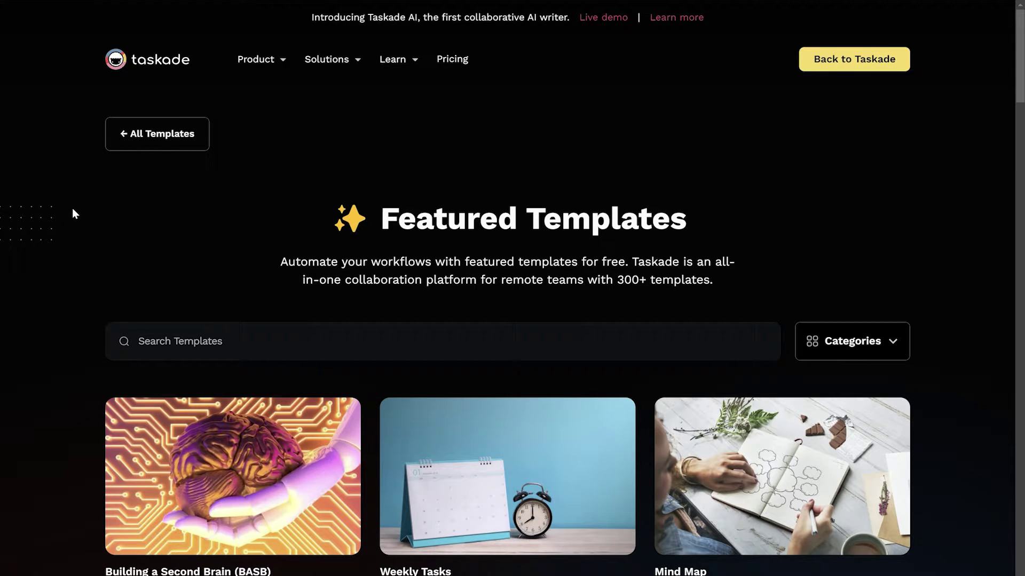
scroll(72, 209, down, 3)
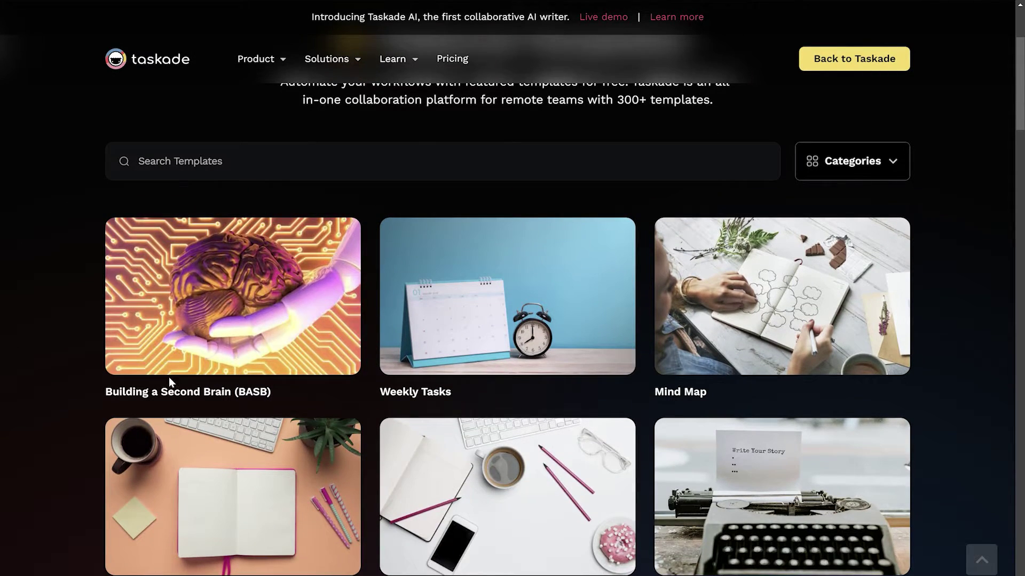
mouse_move(507, 296)
mouse_move(507, 476)
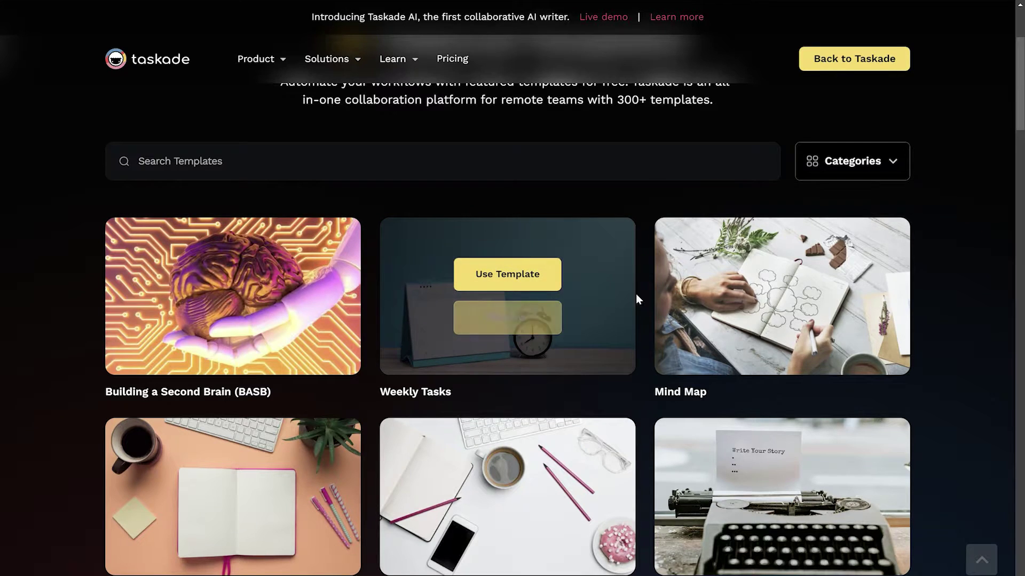
scroll(729, 315, down, 3)
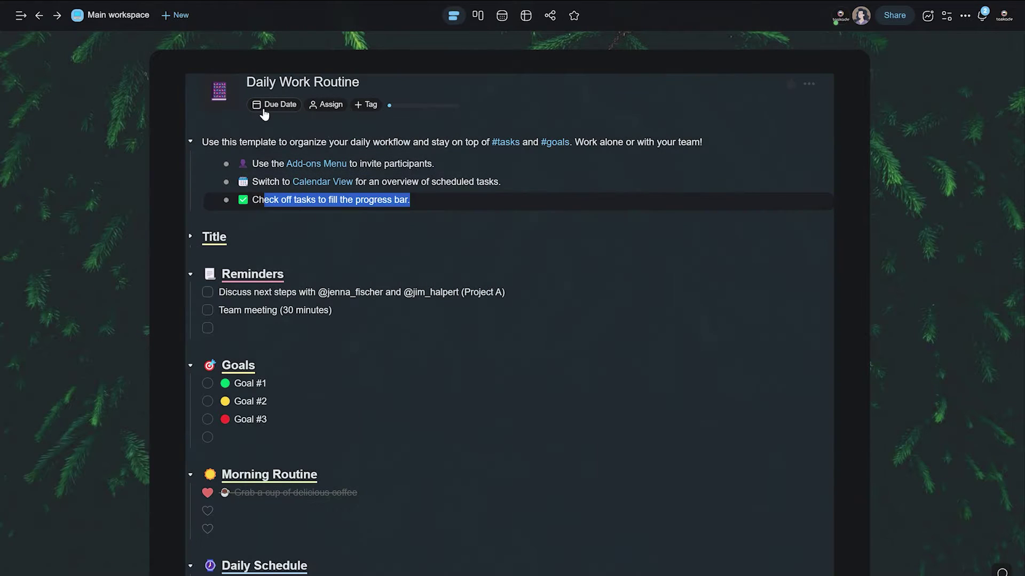
- Select the intro paragraph and its three bullets, then bring up the project's appearance settings
drag(410, 199, 241, 142)
click(495, 555)
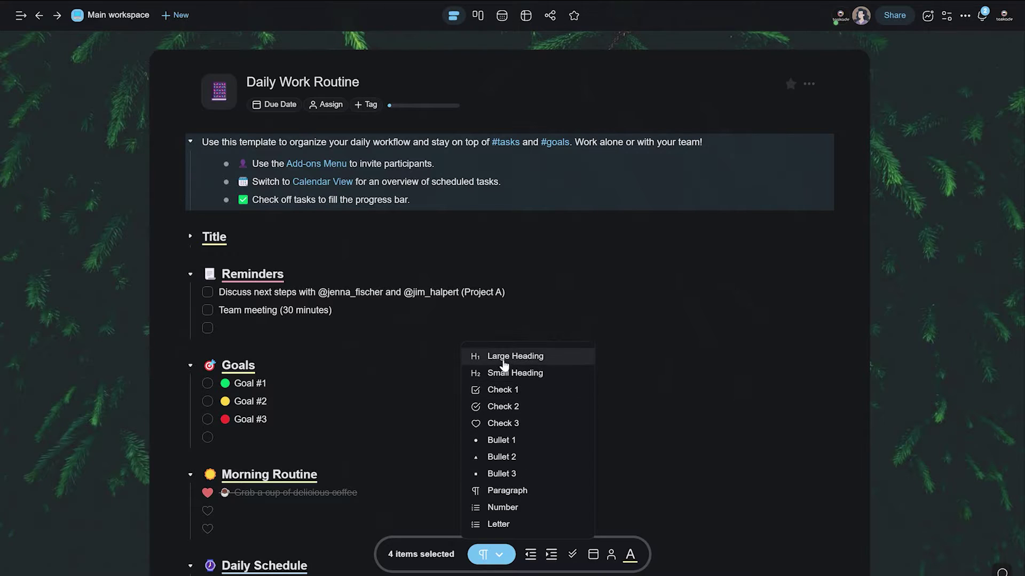
click(495, 357)
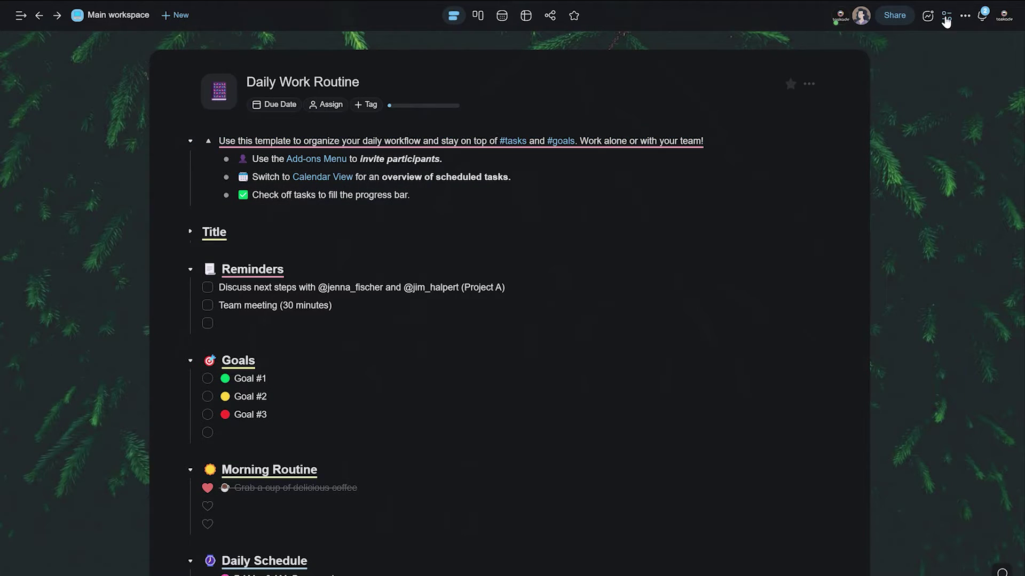
click(801, 87)
scroll(518, 367, down, 2)
scroll(519, 368, up, 1)
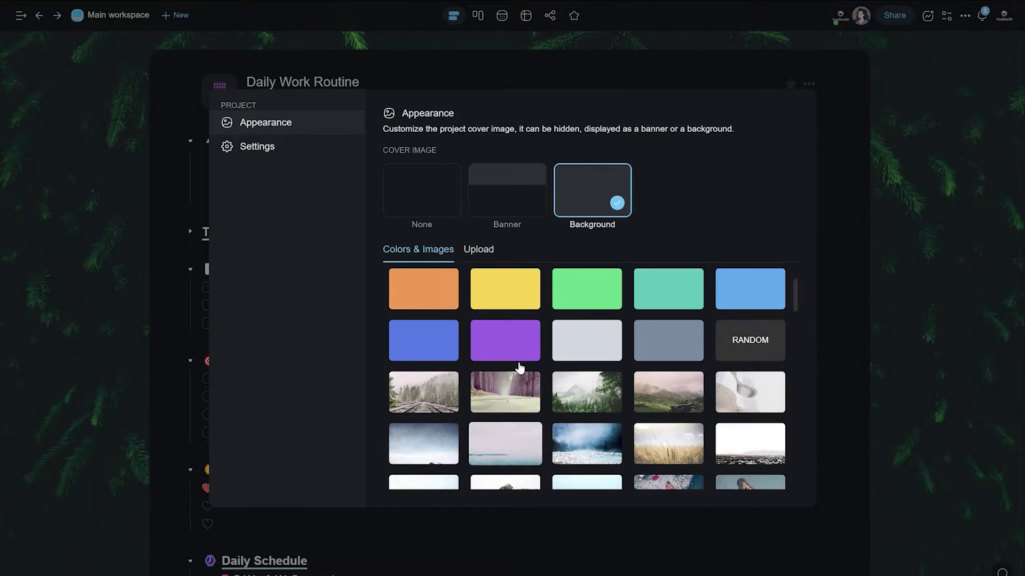
scroll(519, 367, down, 1)
scroll(518, 367, down, 2)
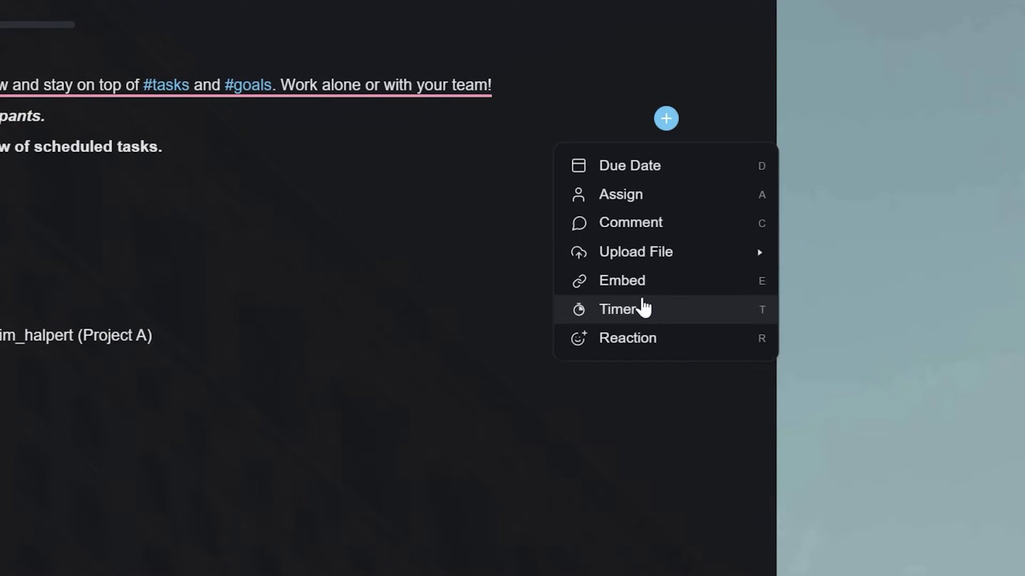
click(643, 308)
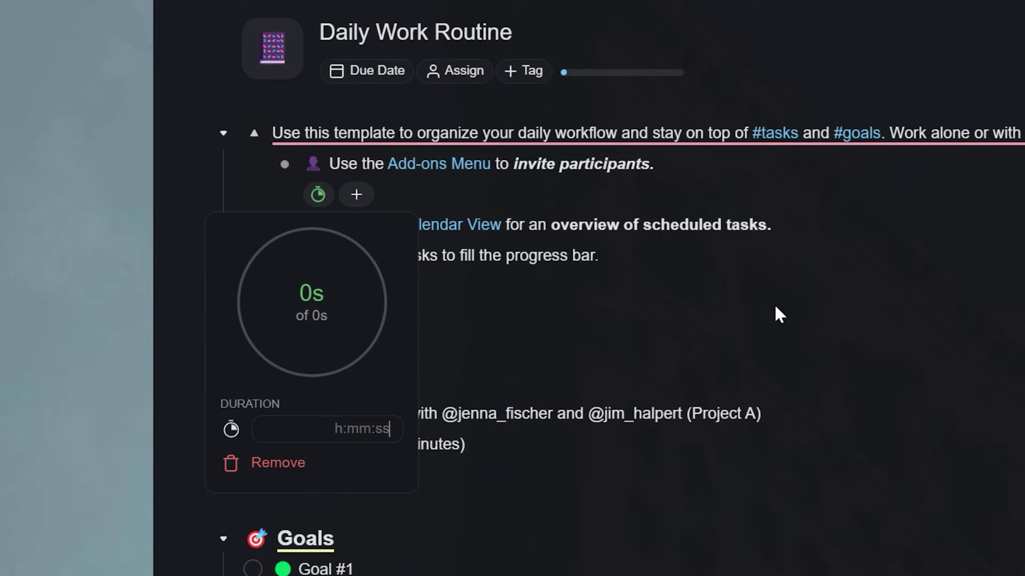
text(10m)
key(Return)
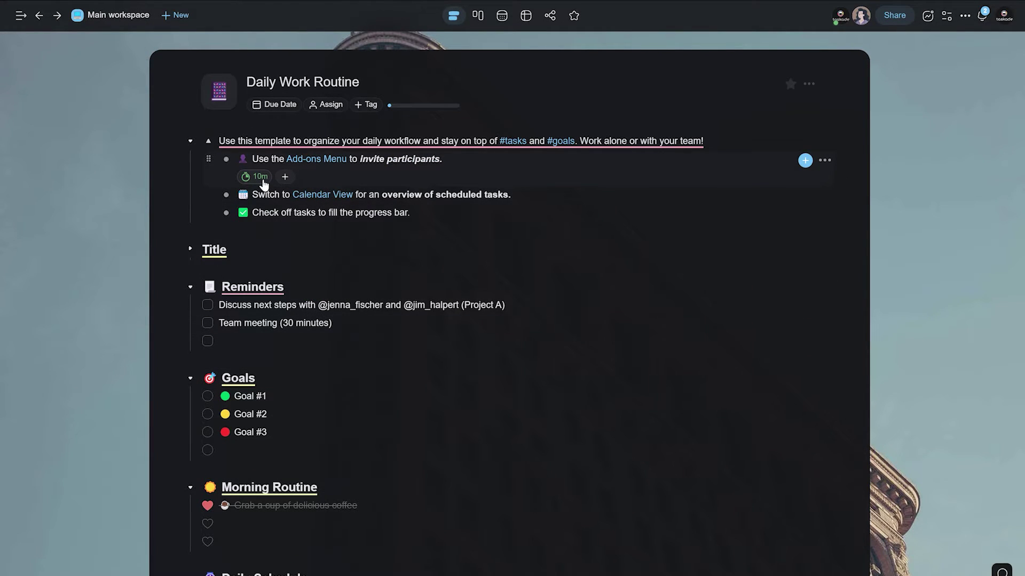
click(261, 177)
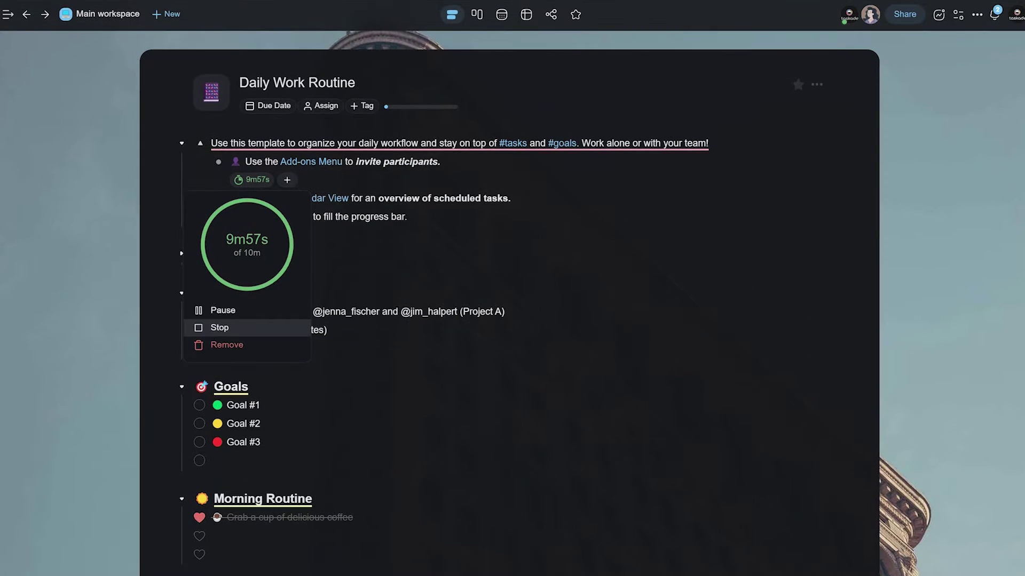
click(244, 344)
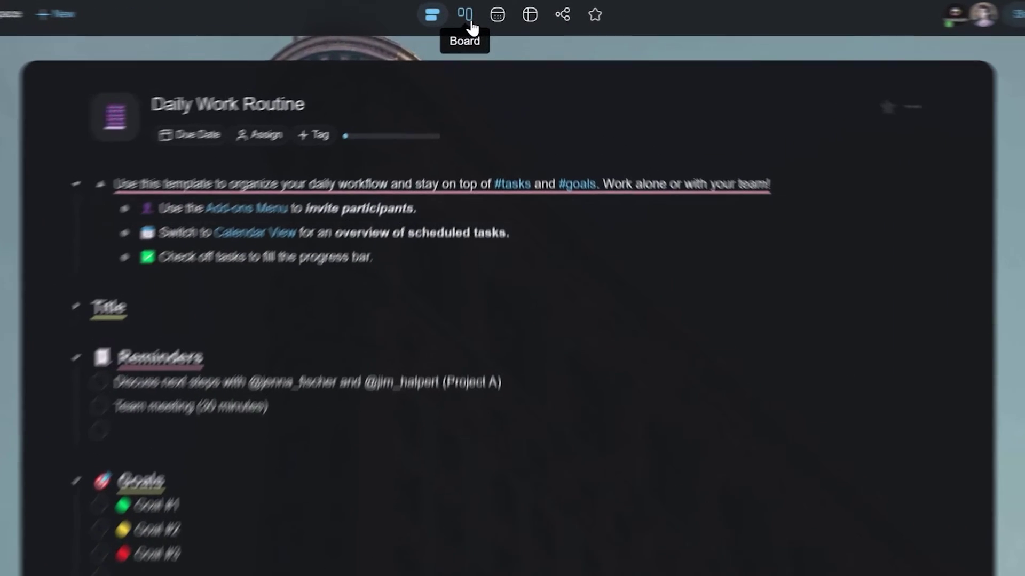
- Preview board, calendar, table and mind map views, and make list the default view
click(478, 16)
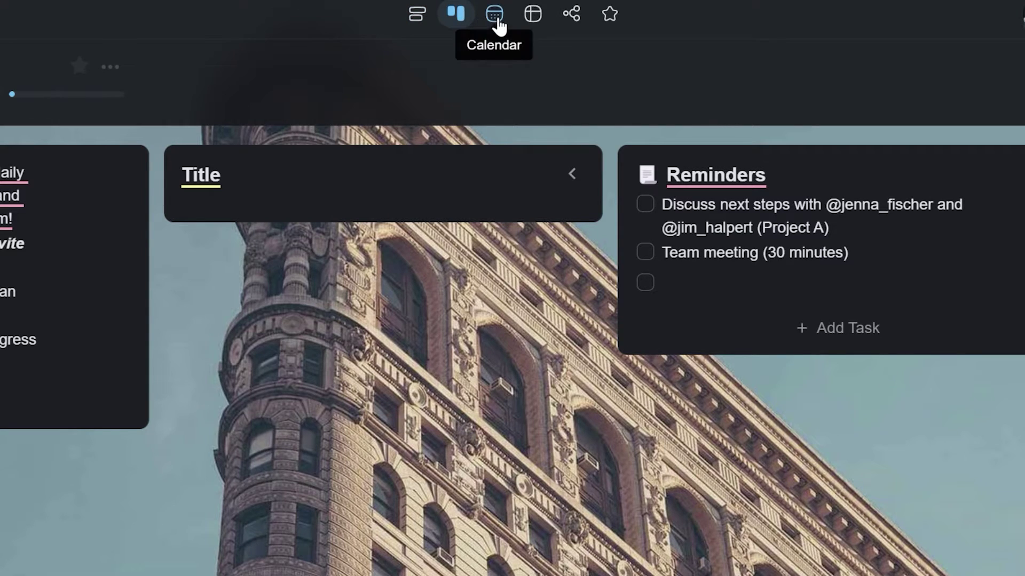
click(496, 22)
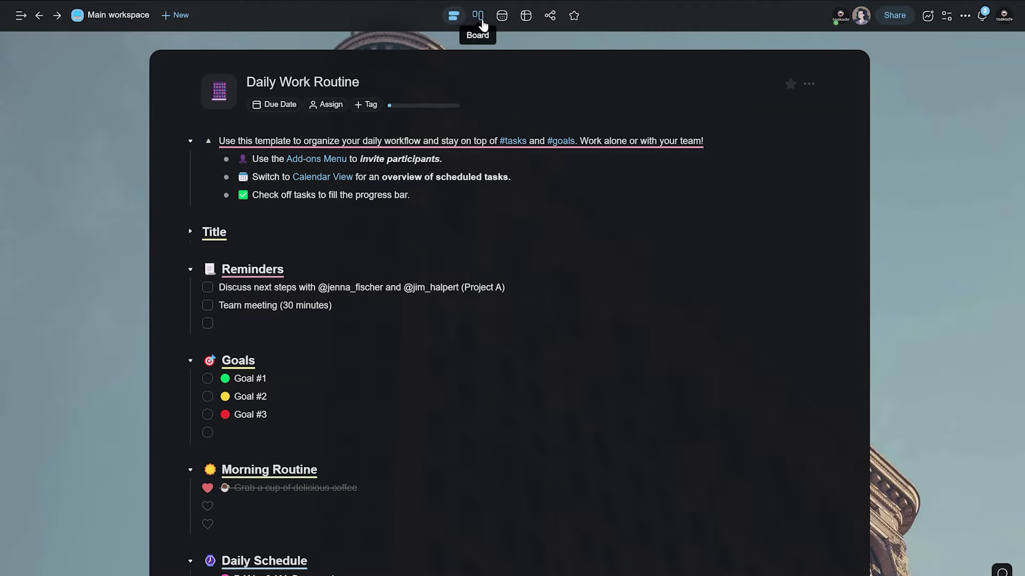
click(478, 16)
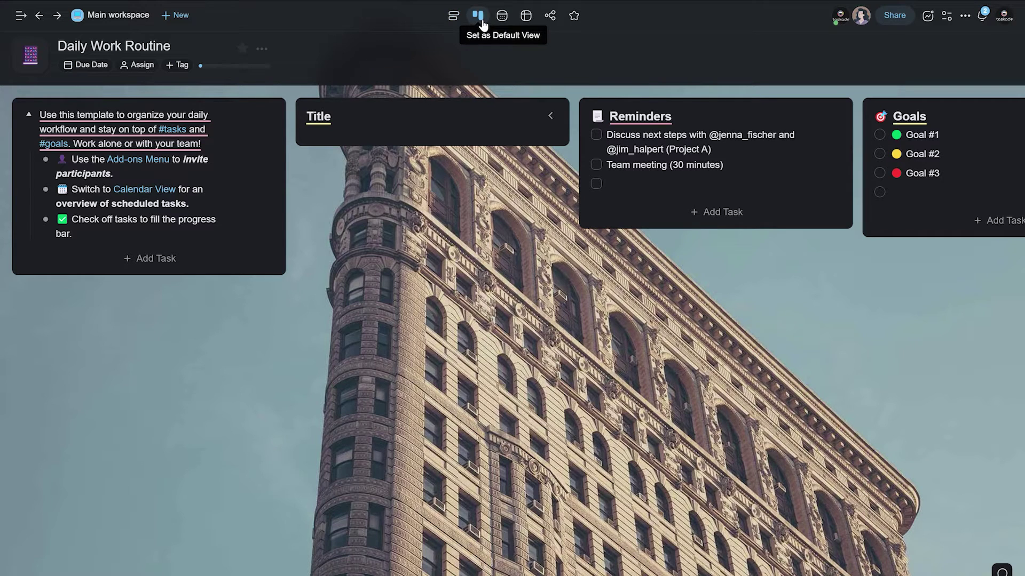
click(501, 17)
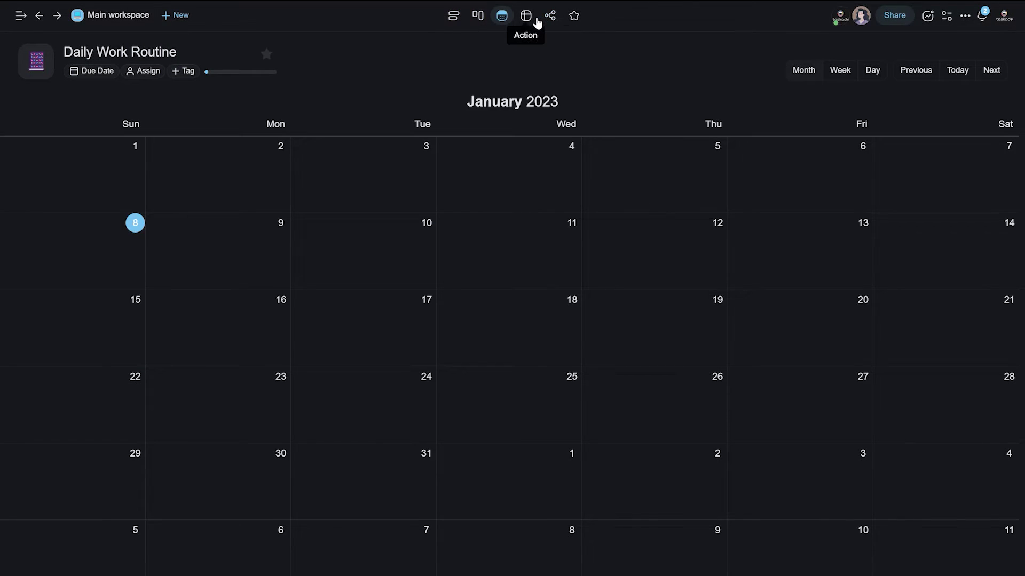
click(527, 16)
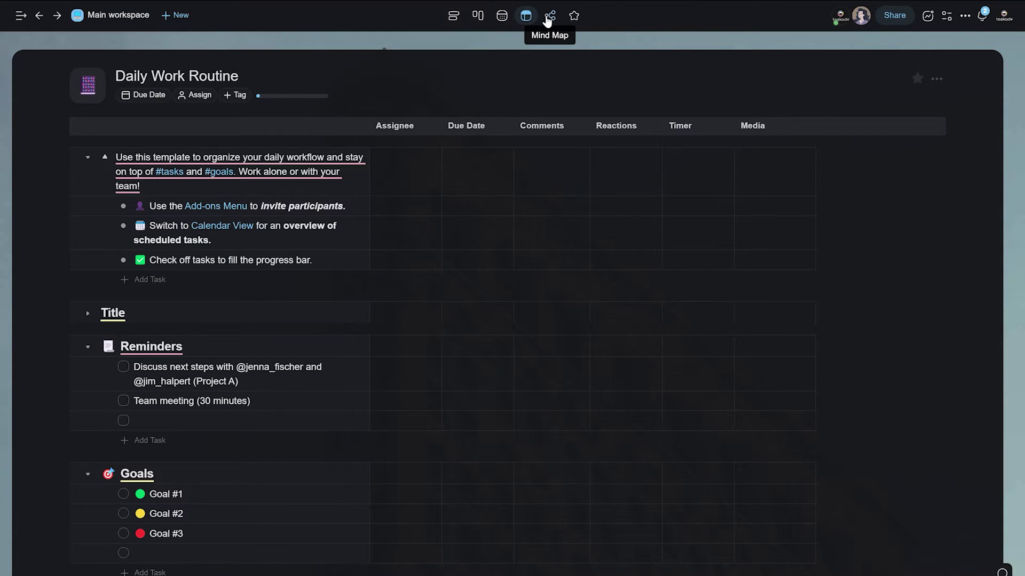
click(548, 17)
click(571, 16)
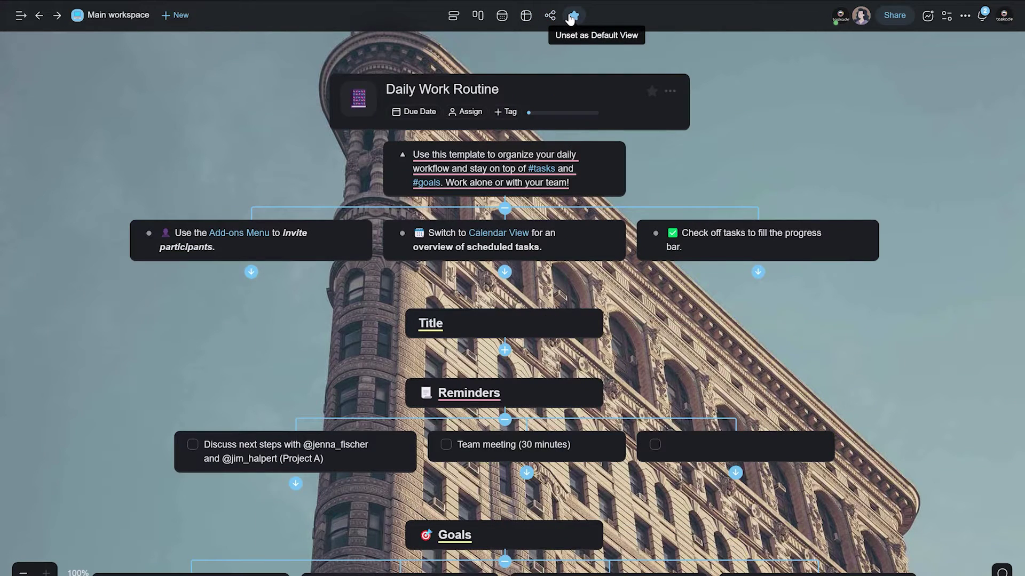
click(454, 16)
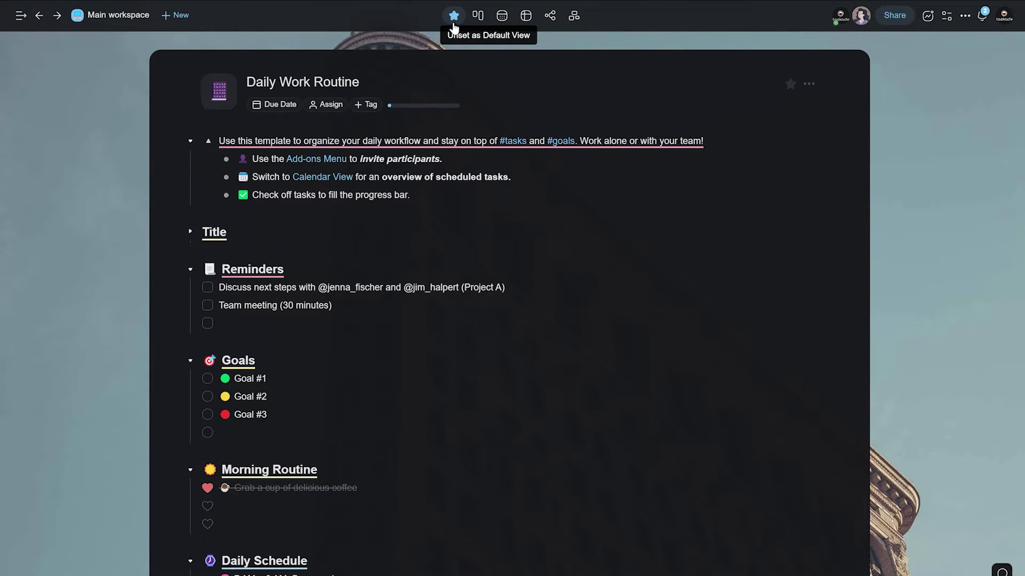
- Review Daily Work Routine's share link, email invites, embed code and invitee roles
click(896, 16)
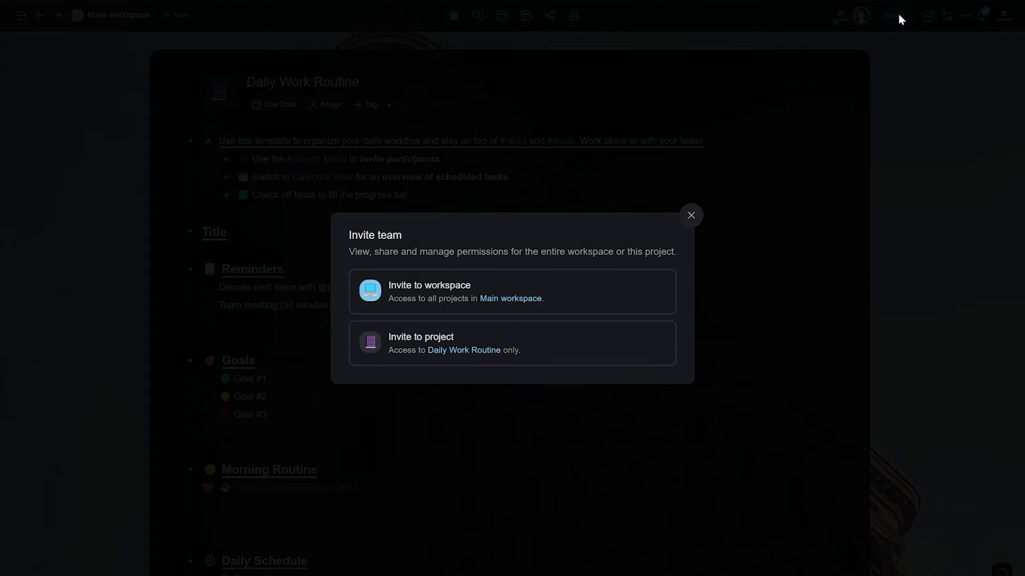
click(597, 339)
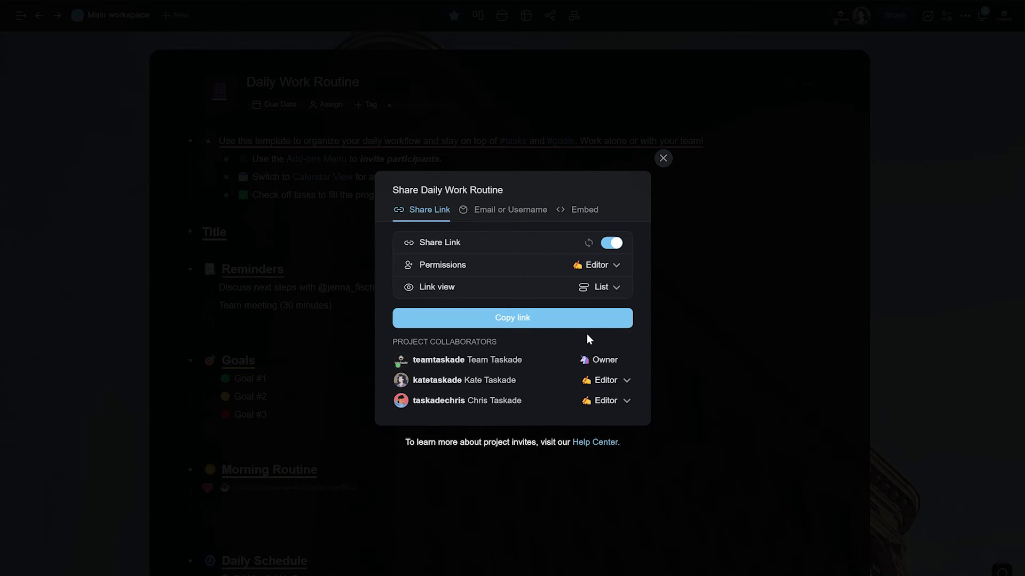
click(512, 209)
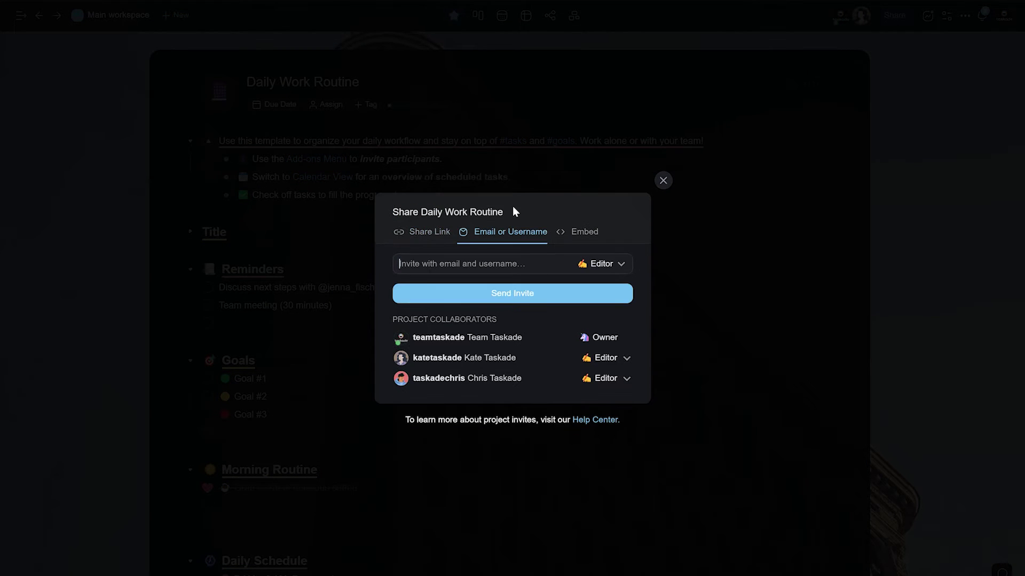
click(579, 232)
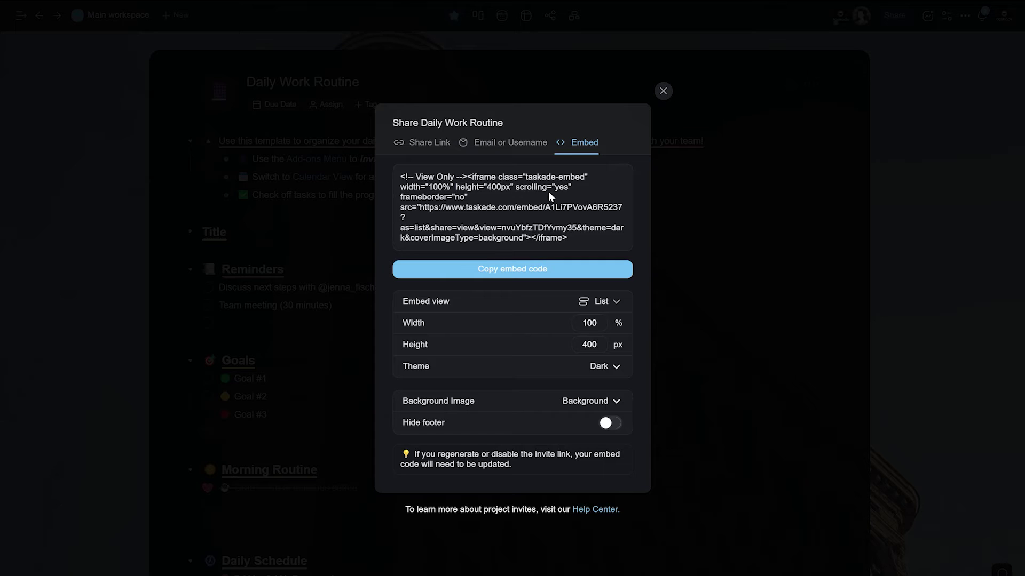
click(515, 143)
click(602, 365)
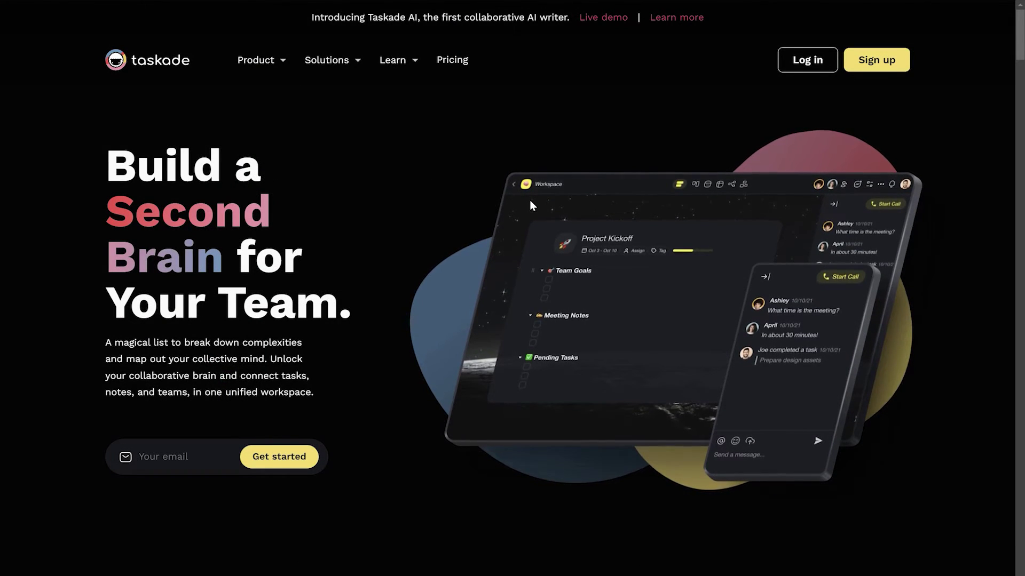
scroll(531, 206, down, 3)
scroll(530, 206, down, 3)
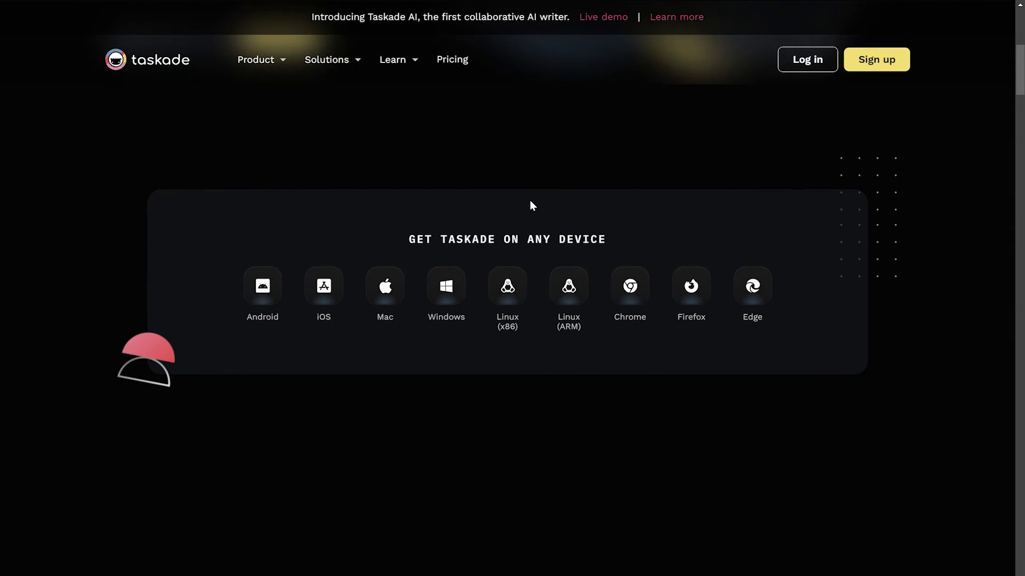
scroll(530, 206, up, 2)
scroll(530, 206, up, 2)
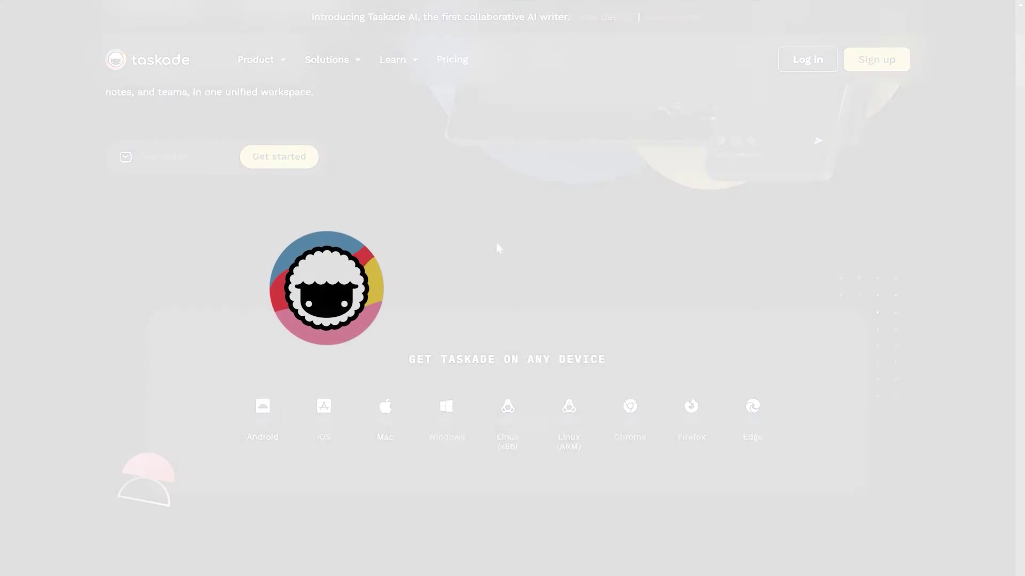